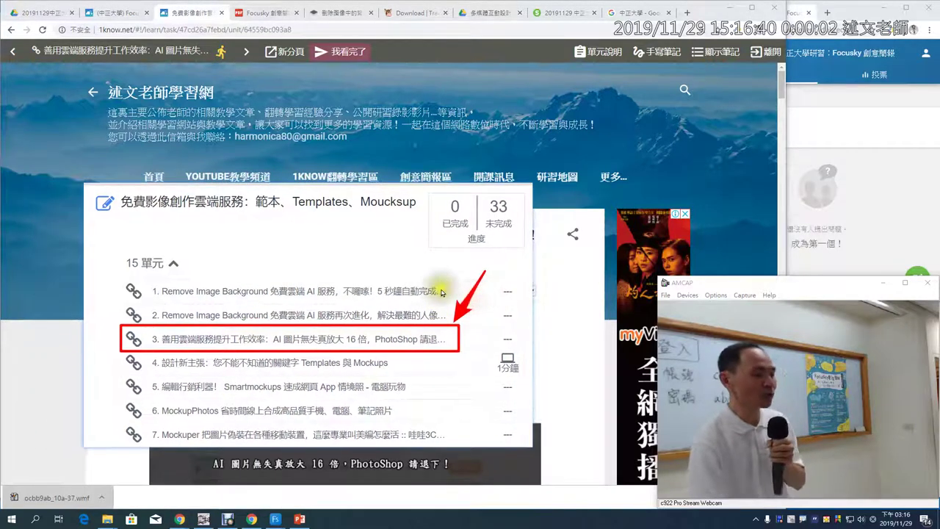
Step: Open the unit 3 article on AI image enlargement by 16 times from the course's unit list
right_click(448, 265)
left_click(475, 384)
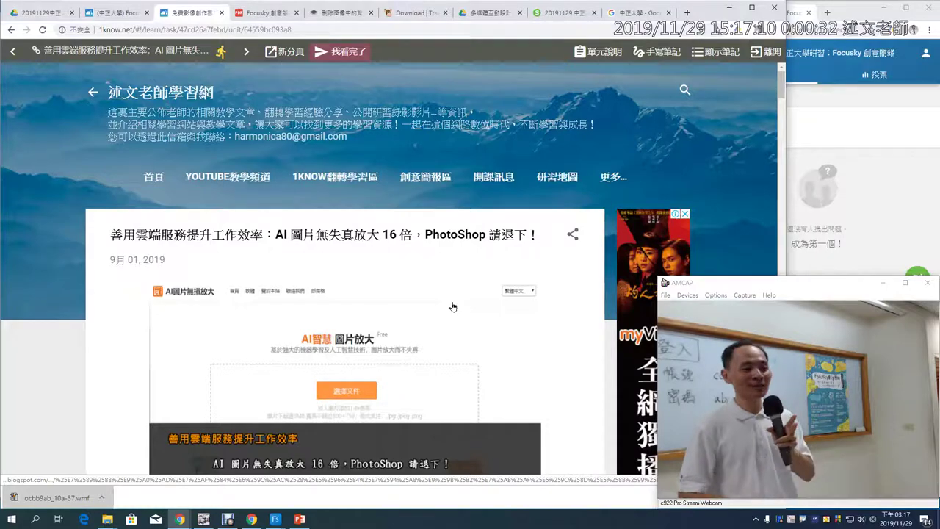
Step: Replace the old 中正大學 Google Images query with 'dog' and run the search
left_click(632, 12)
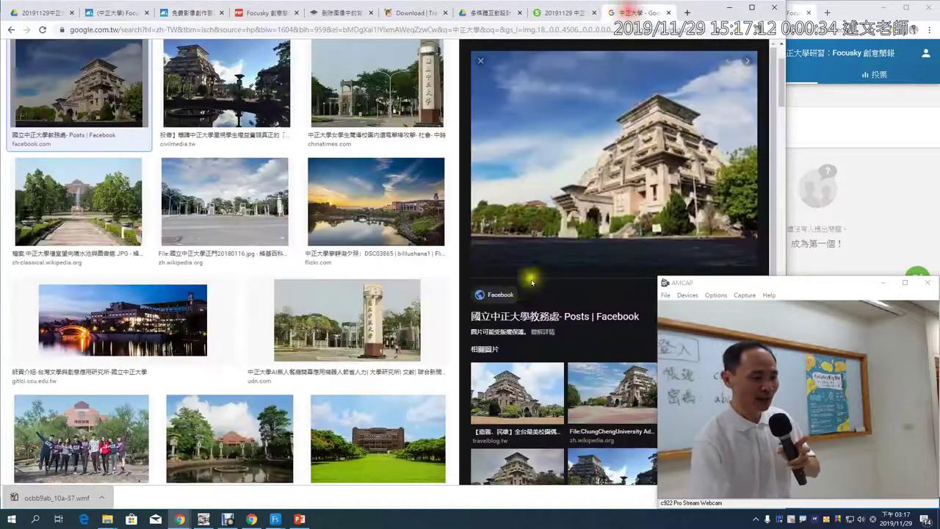
scroll(385, 272, "up", 2)
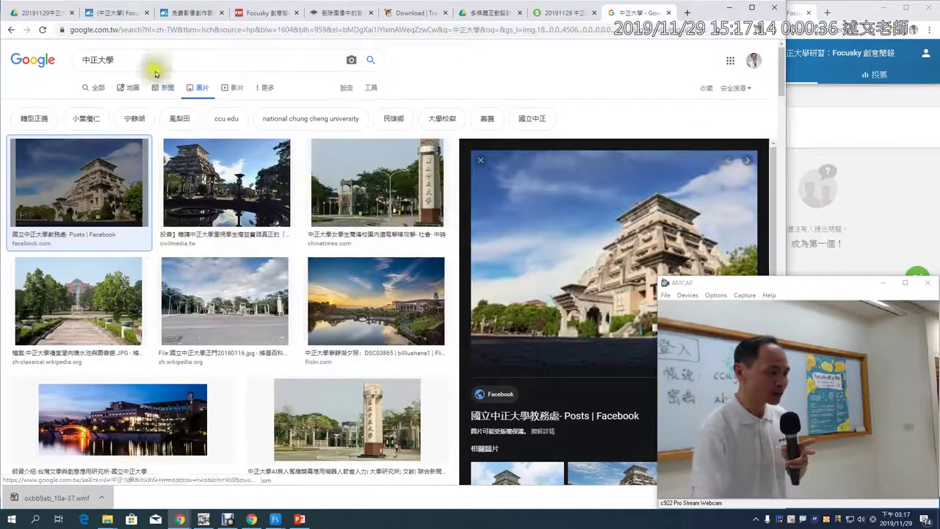
left_click_drag(114, 62, 74, 62)
key("BackSpace")
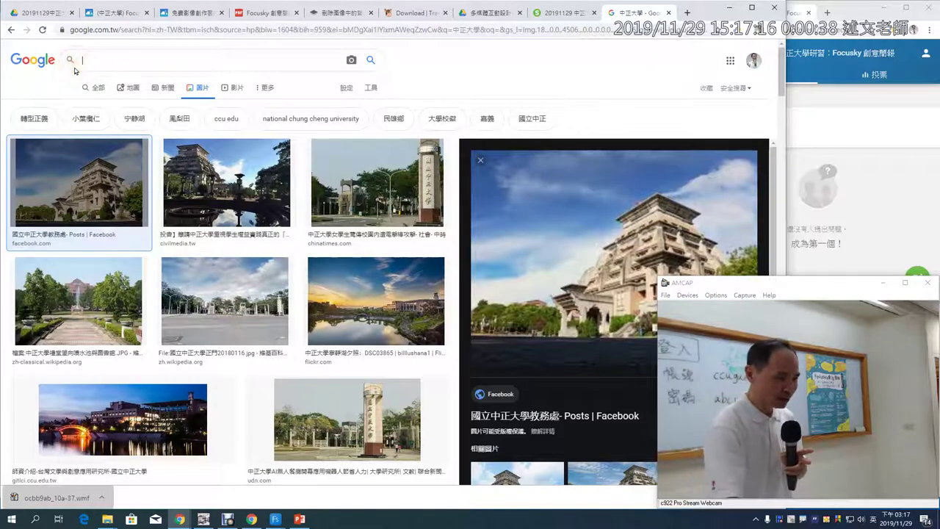
type("dog")
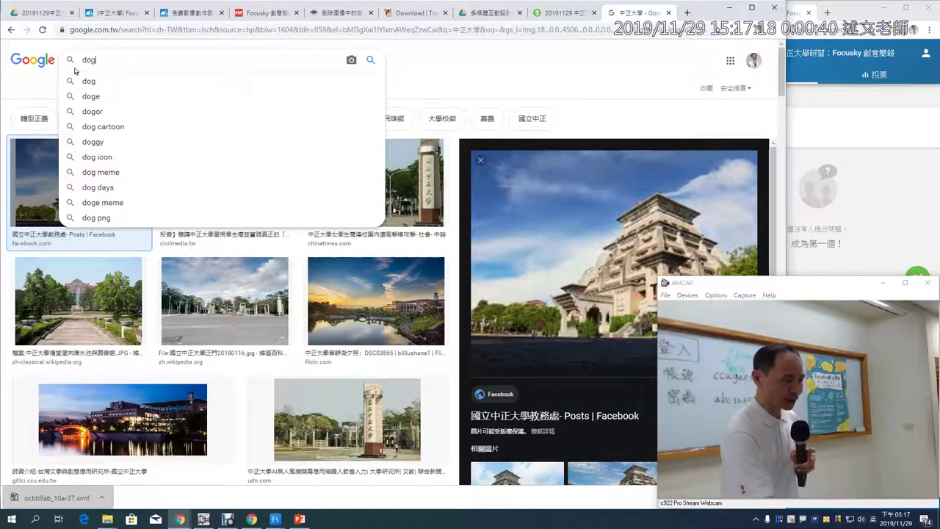
key("Return")
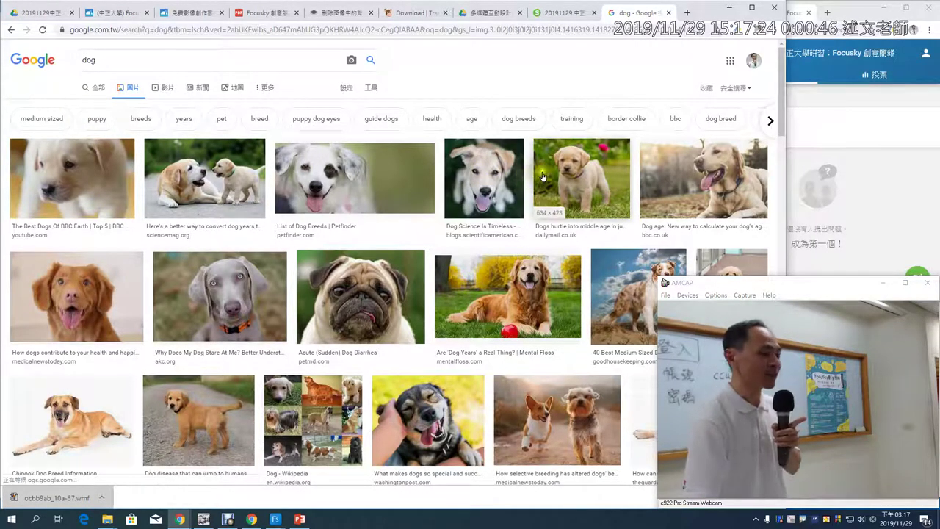
Step: Save the small puppy-on-grass photo to the desktop as 下載.jfif
left_click(591, 174)
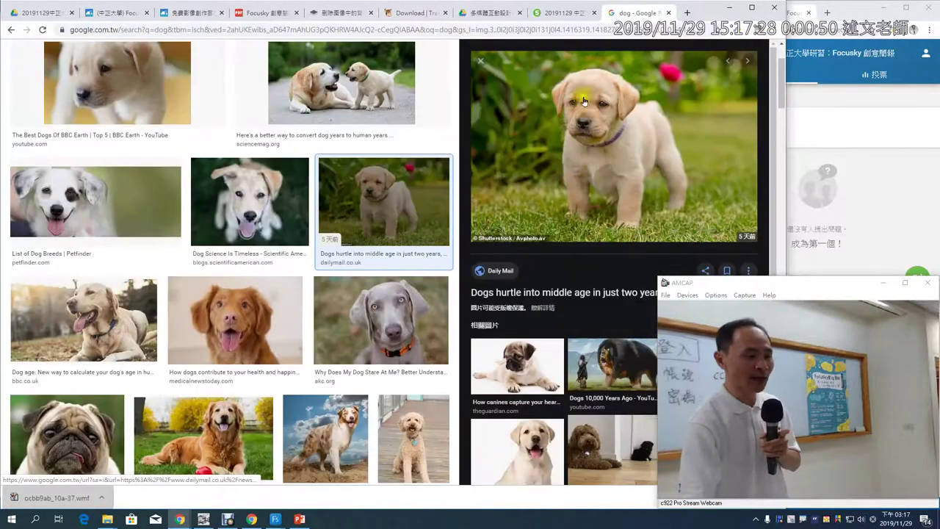
left_click(480, 61)
scroll(490, 205, "up", 3)
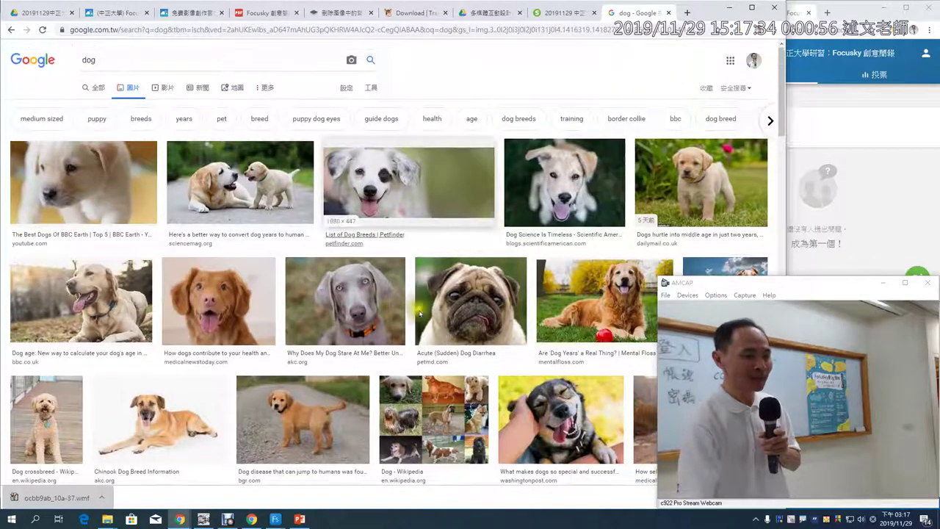
right_click(720, 181)
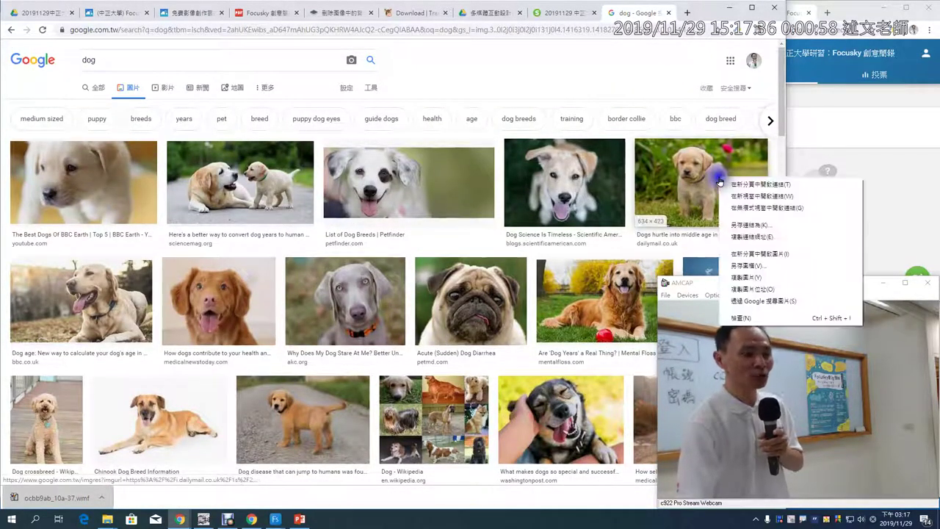
left_click(741, 269)
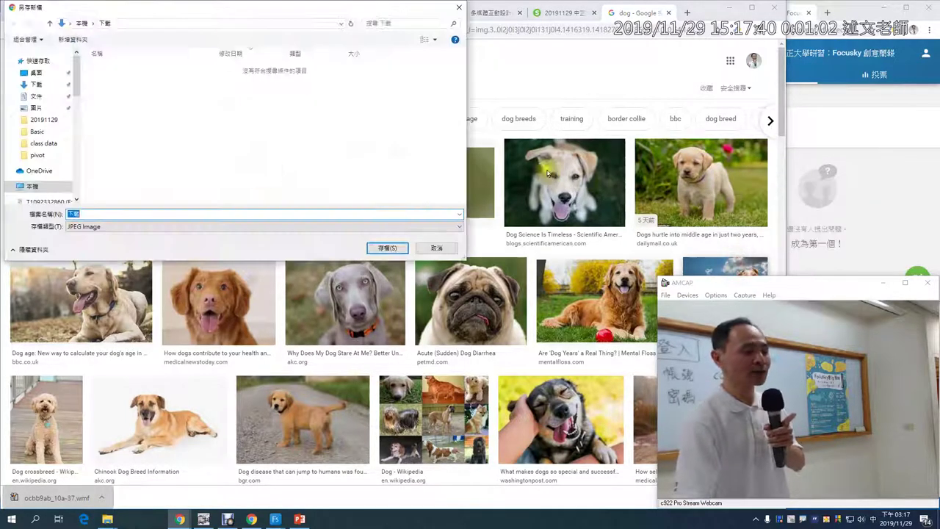
left_click(35, 73)
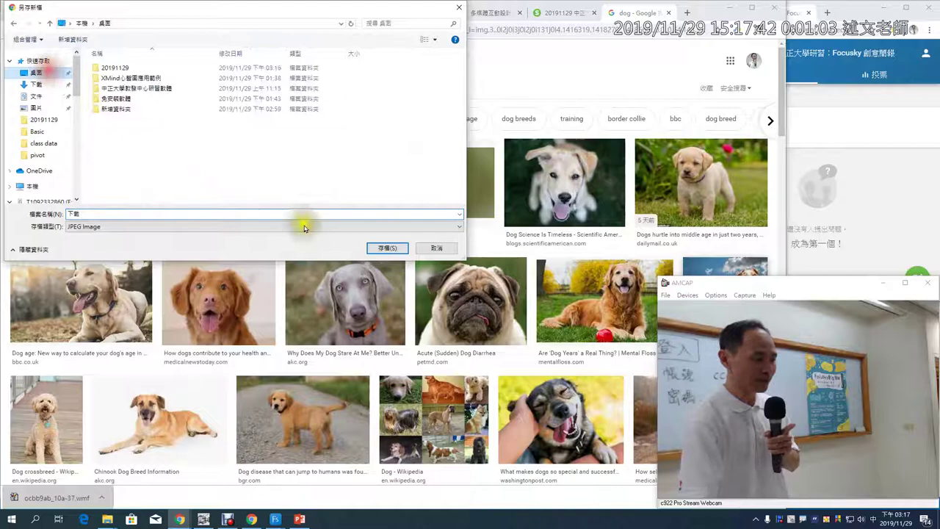
left_click(382, 252)
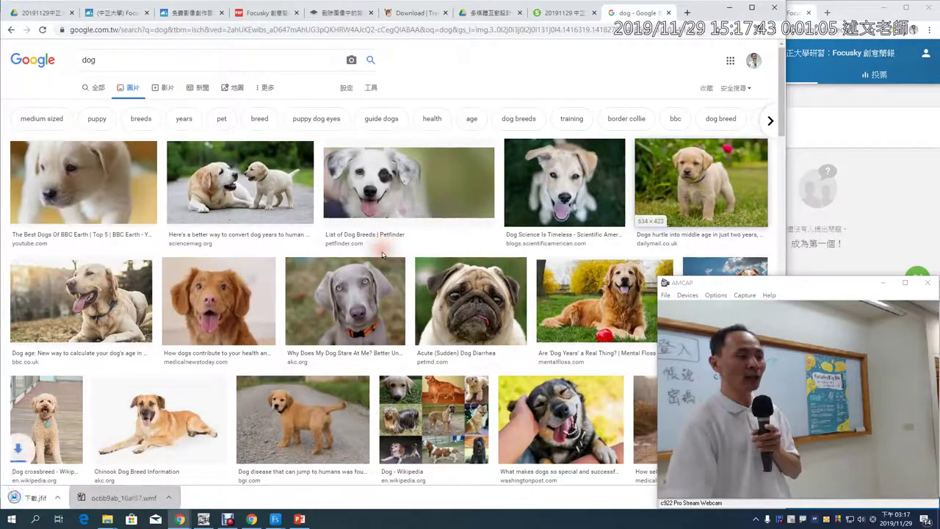
Step: Scroll past the article's AI versus PhotoShop maze comparison and follow the imglarger.com/Tw link
left_click(191, 16)
scroll(423, 307, "down", 4)
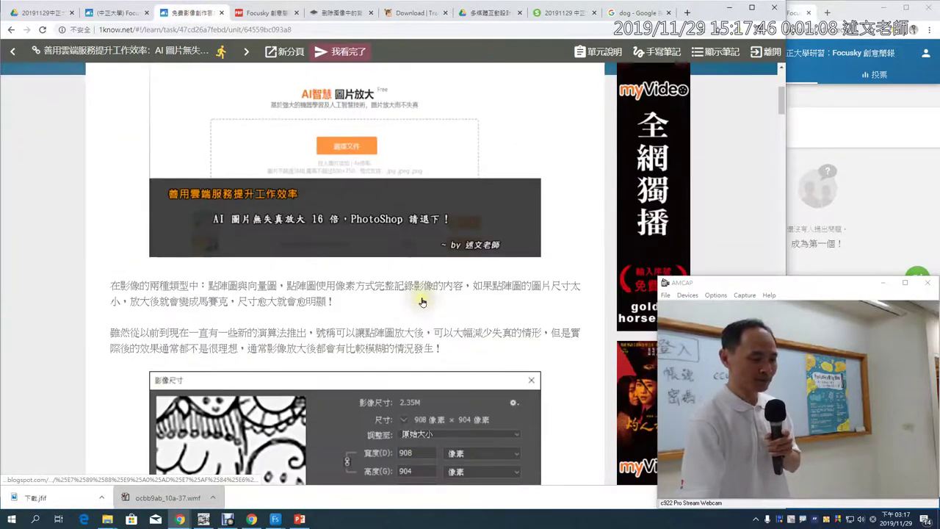
scroll(423, 307, "down", 2)
scroll(423, 307, "down", 3)
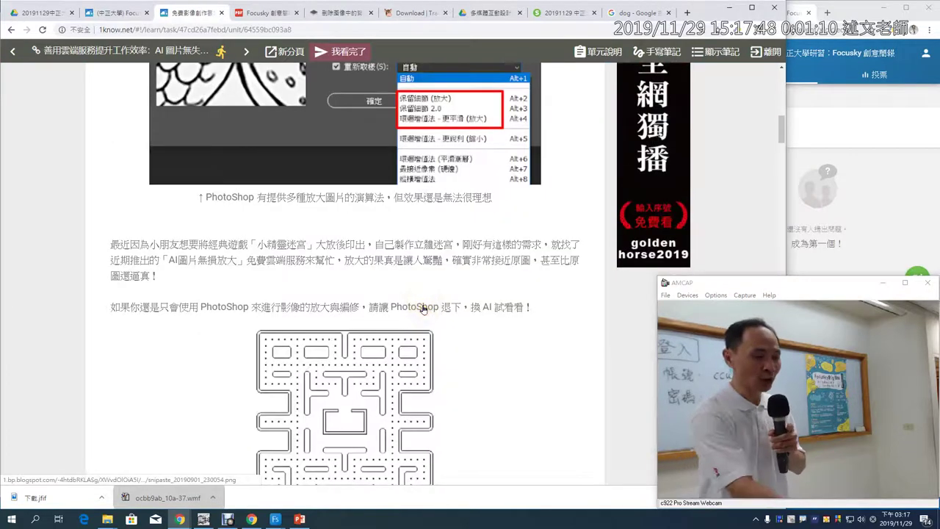
scroll(423, 307, "down", 2)
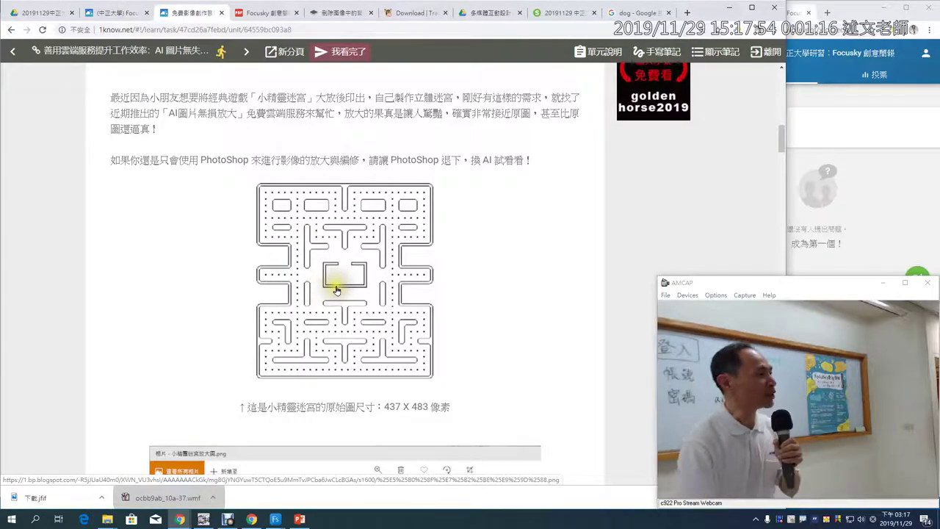
scroll(335, 290, "down", 5)
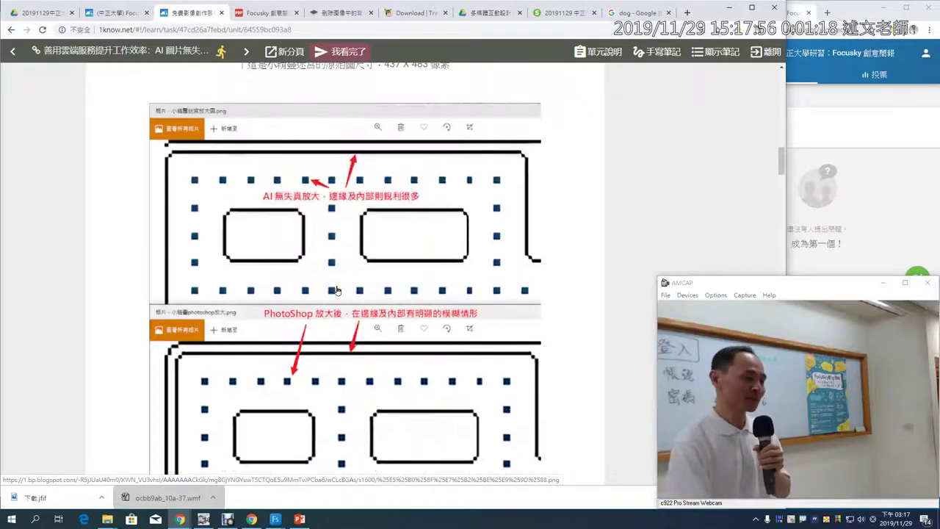
scroll(353, 267, "down", 4)
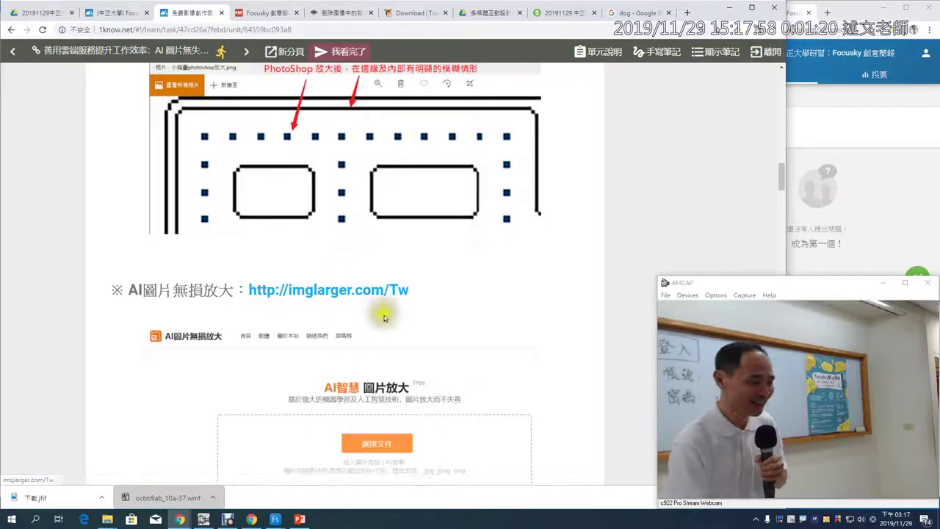
left_click(369, 293)
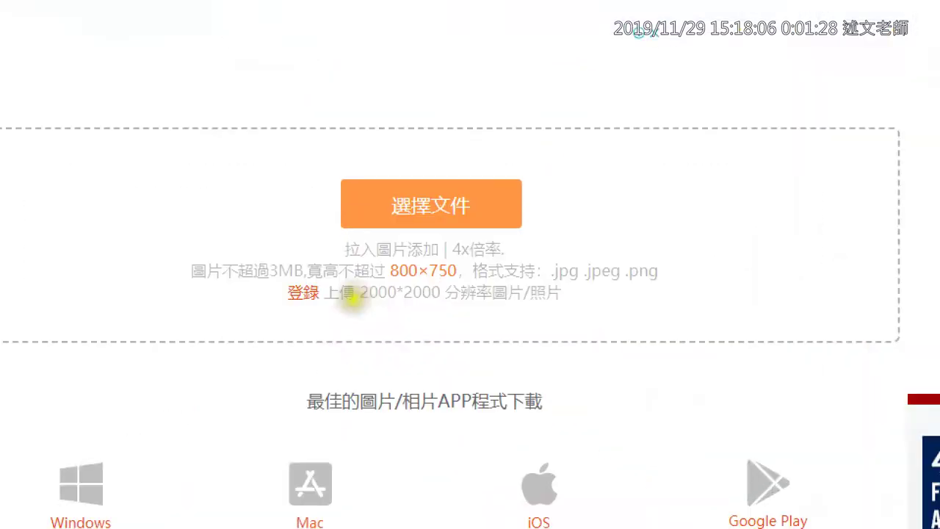
Step: Mark up the upload page, checking the drag-in hint and circling the 3MB, 800×750 limit
left_click_drag(265, 243, 308, 219)
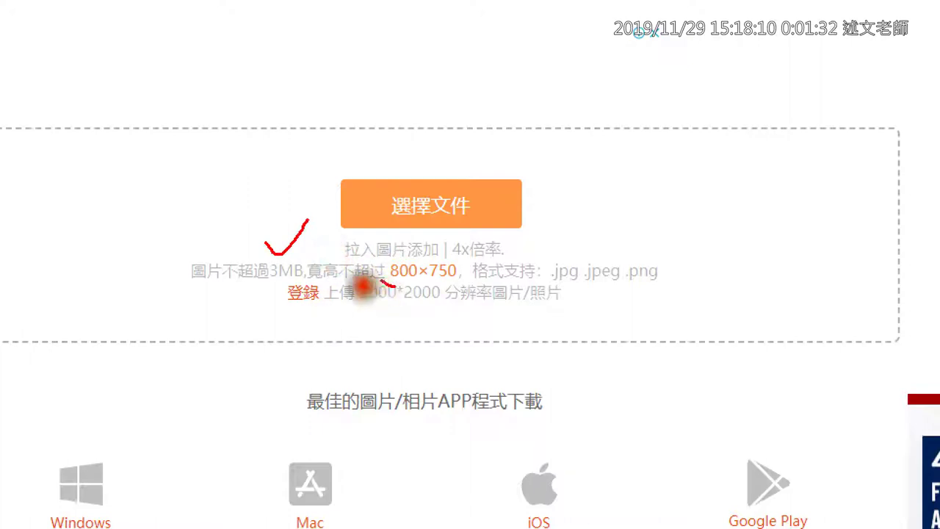
left_click_drag(492, 254, 361, 294)
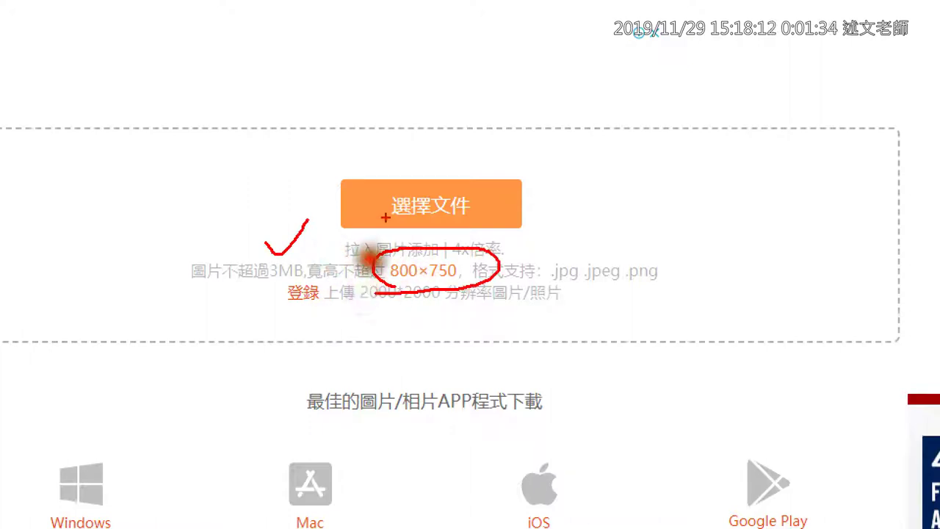
left_click_drag(386, 217, 430, 213)
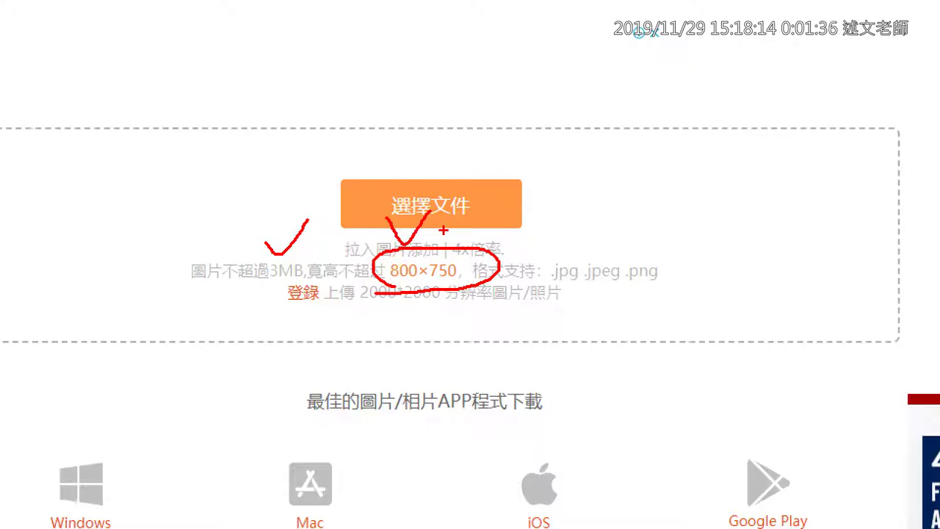
left_click_drag(474, 273, 724, 289)
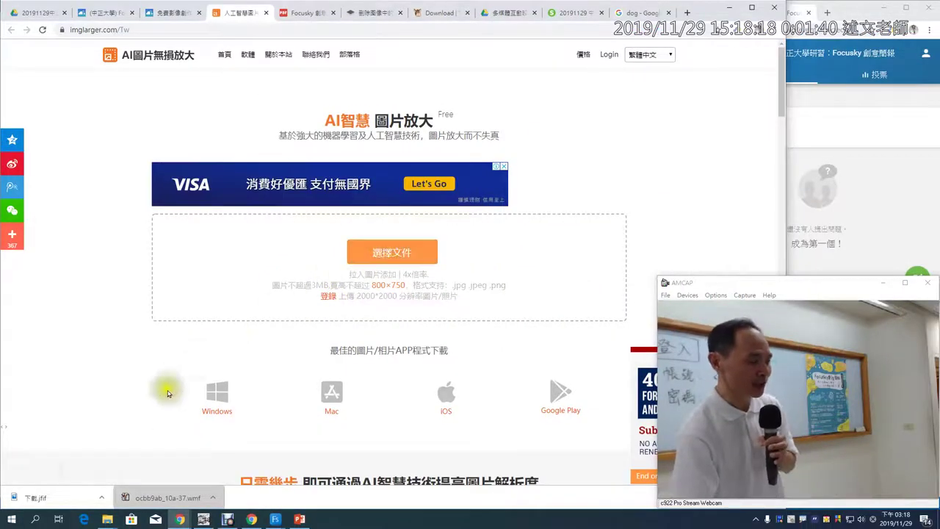
Step: Upload 下載.jfif (8.43 KB) and run a High-Grade 4x enlargement until the result is downloadable
left_click_drag(62, 497, 239, 277)
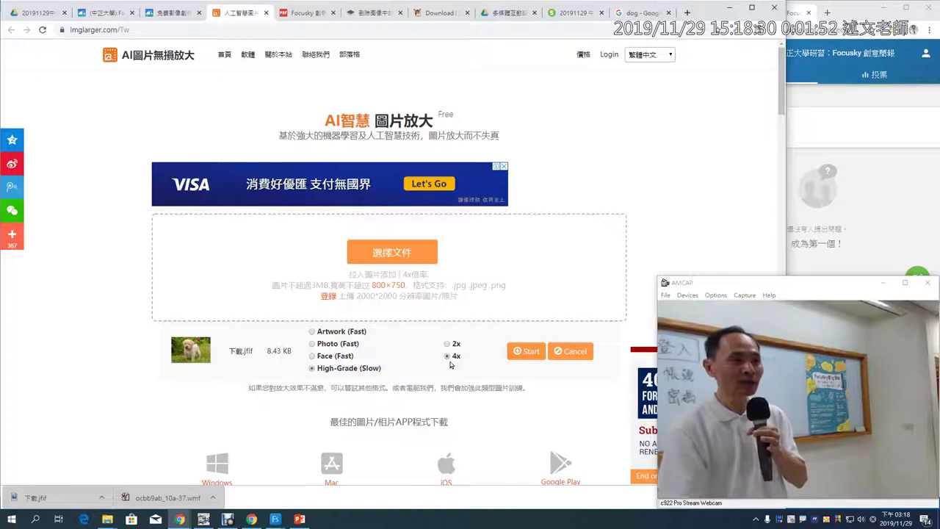
left_click(530, 355)
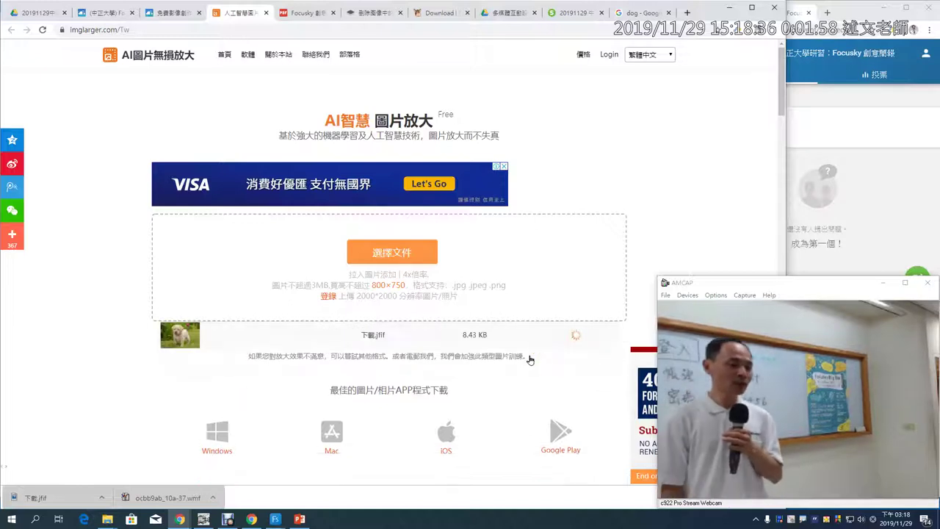
left_click(530, 385)
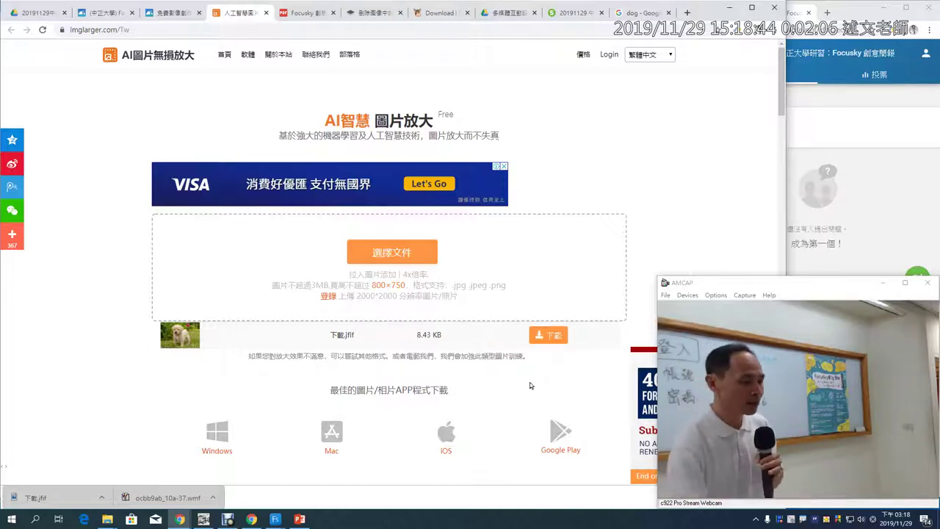
Step: Open the 4x result FptIRxC9_4x.jpg, then pin a Snipaste capture of the original puppy preview
left_click(541, 336)
left_click(542, 337)
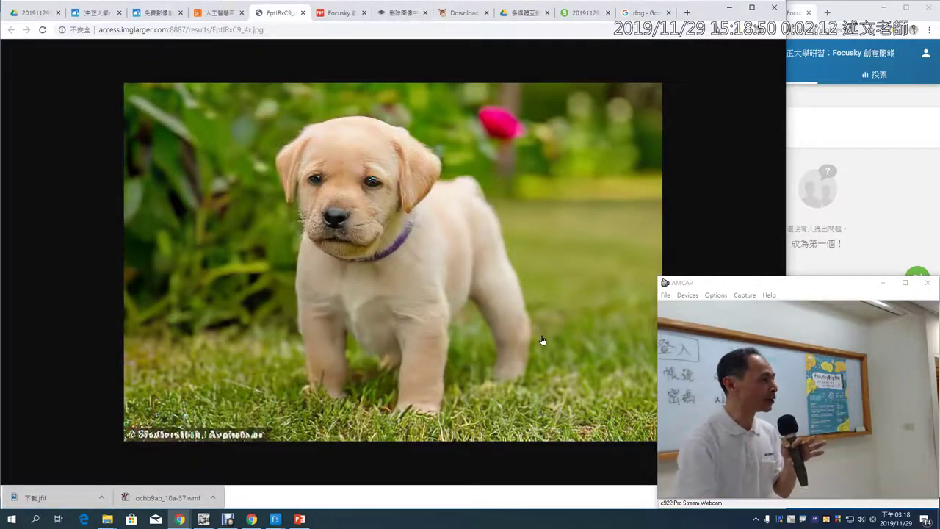
left_click(640, 15)
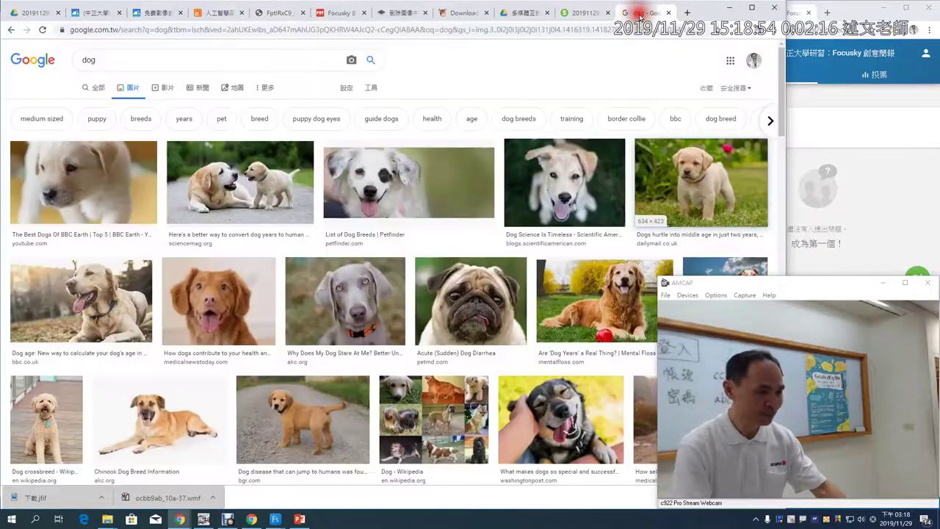
left_click(700, 190)
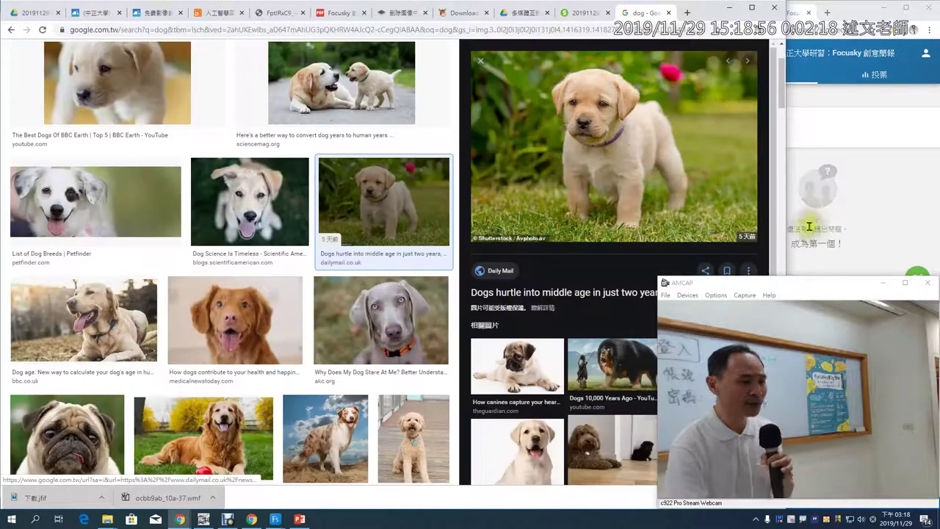
key("F1")
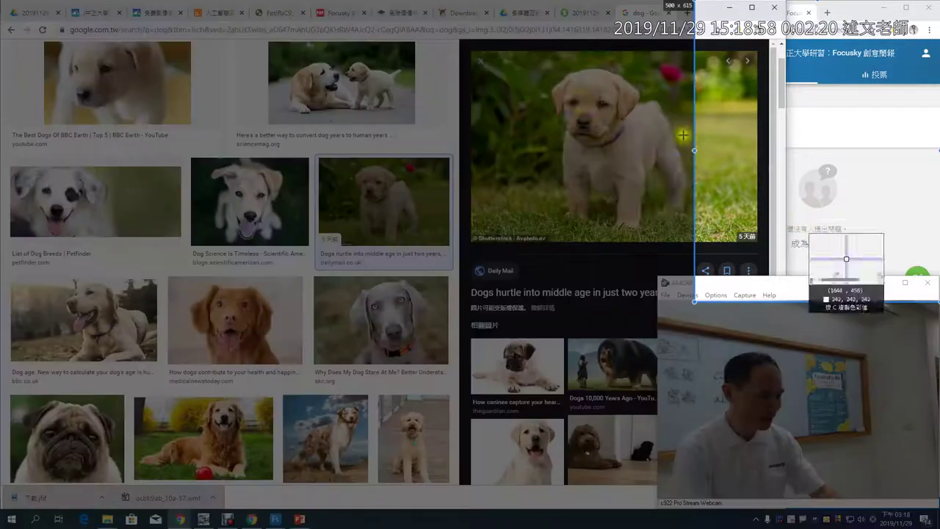
left_click_drag(473, 50, 754, 241)
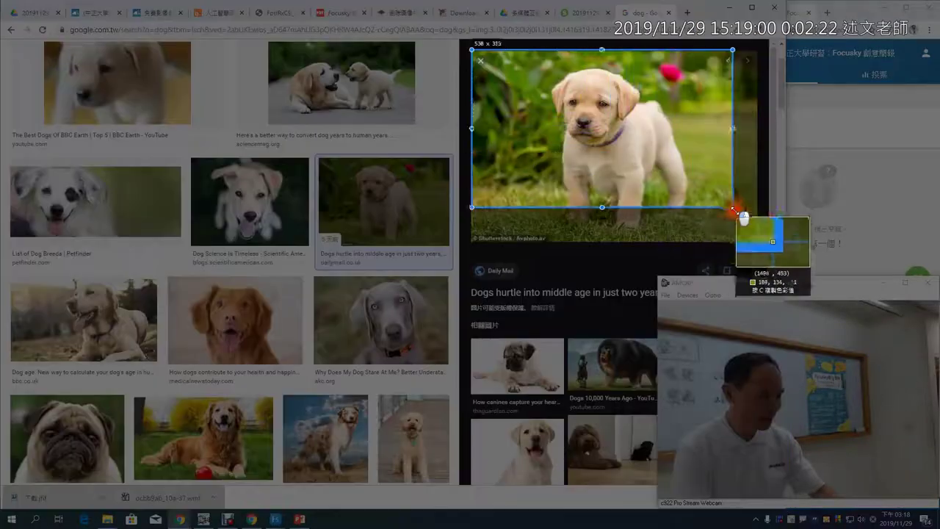
left_click(747, 252)
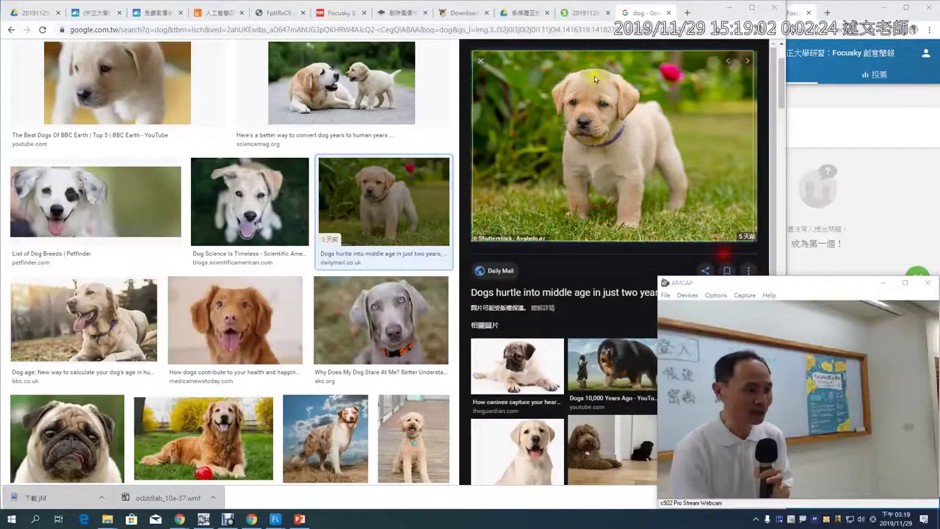
Step: Overlay and enlarge the pinned original puppy capture on the 4x result to compare, then close it
left_click(277, 12)
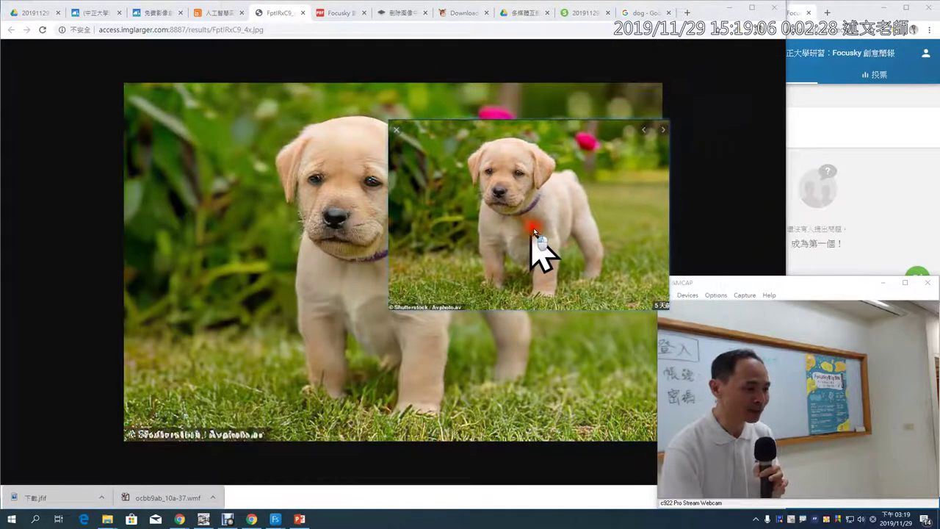
left_click_drag(615, 163, 559, 227)
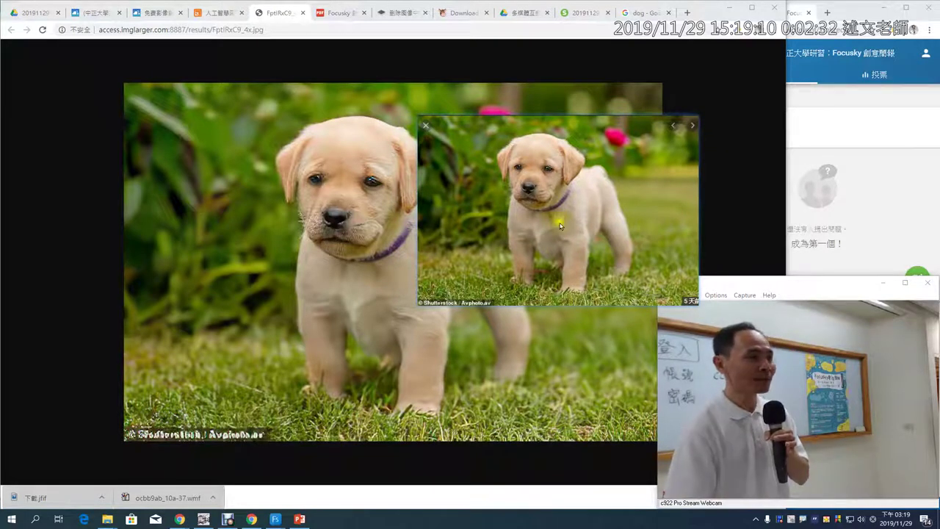
scroll(561, 206, "up", 3)
scroll(561, 206, "up", 2)
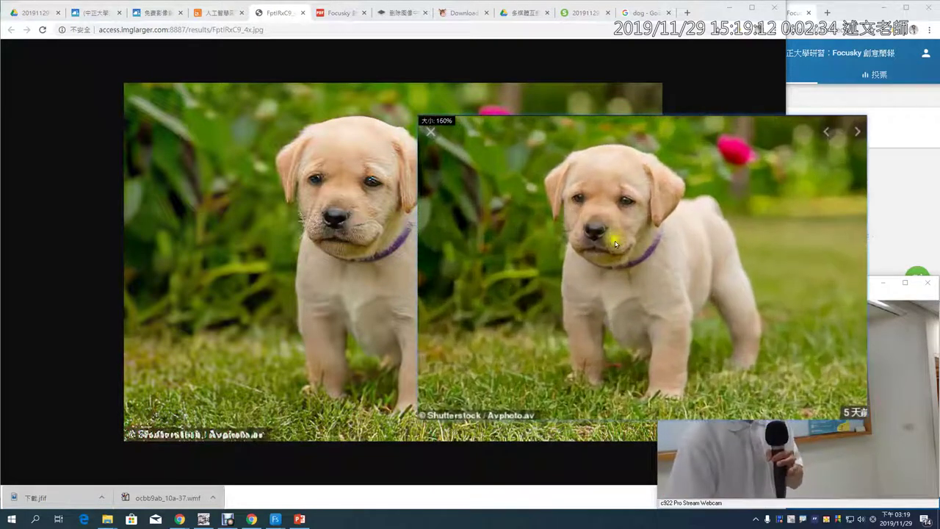
mouse_move(616, 253)
left_mouse_down()
mouse_move(580, 231)
mouse_move(588, 242)
left_mouse_up()
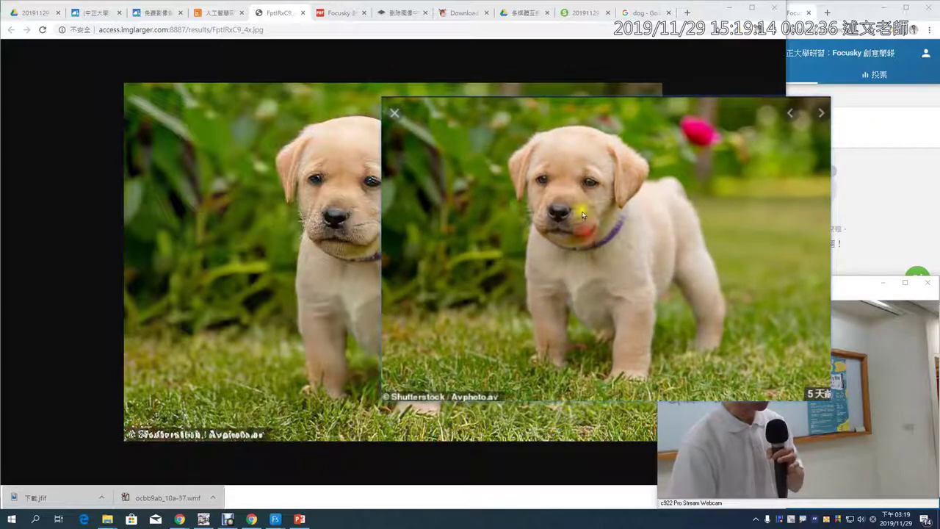
scroll(605, 213, "up", 1)
scroll(605, 212, "up", 2)
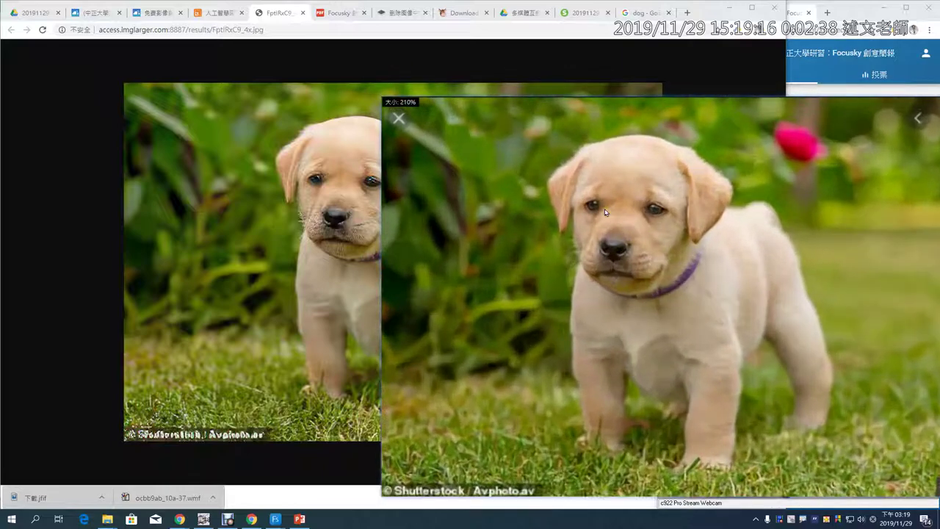
left_click_drag(667, 273, 653, 258)
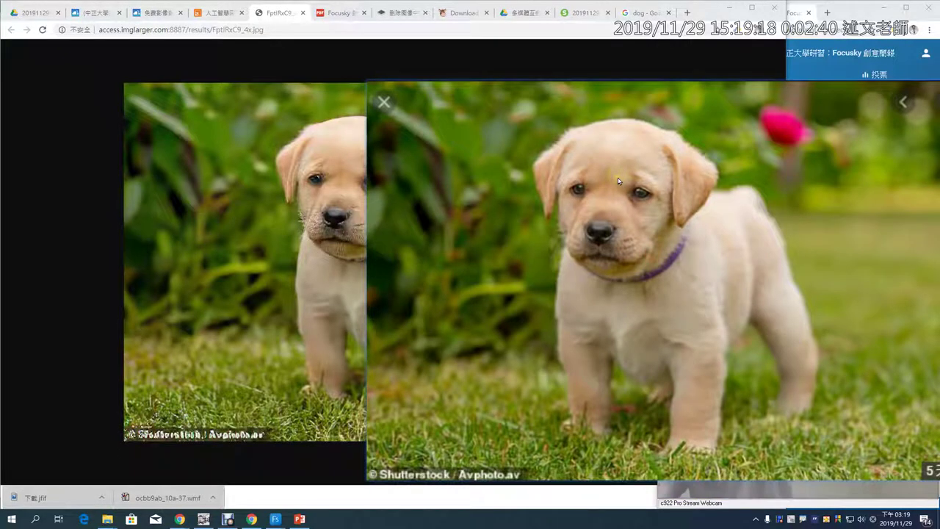
left_click_drag(619, 181, 667, 169)
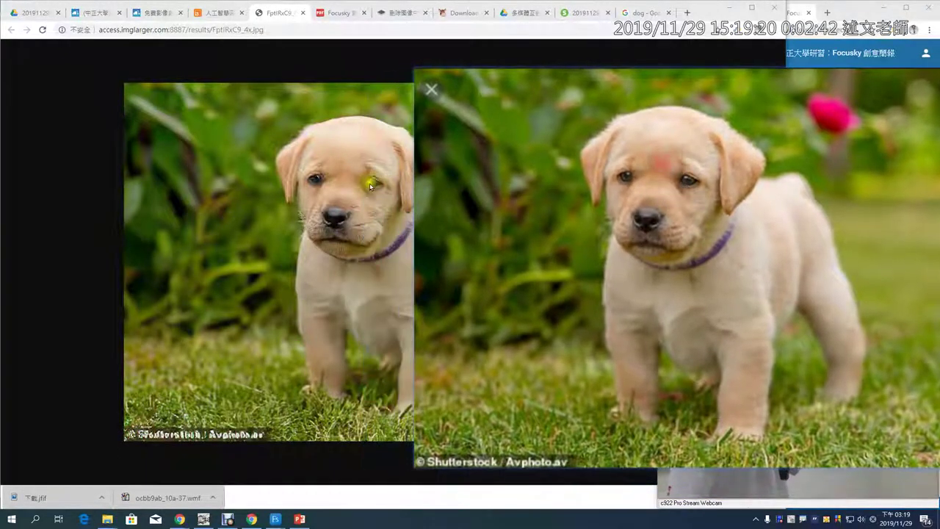
right_click(597, 138)
left_click(622, 254)
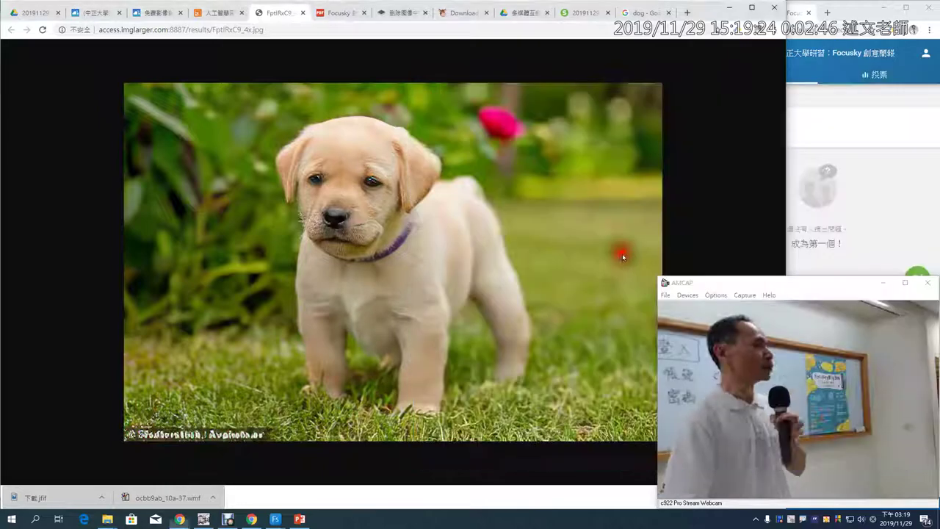
Step: Close the FptIRxC9_4x.jpg result tab and return to the 人工智慧圖片放大 enlarger tab
left_click(301, 12)
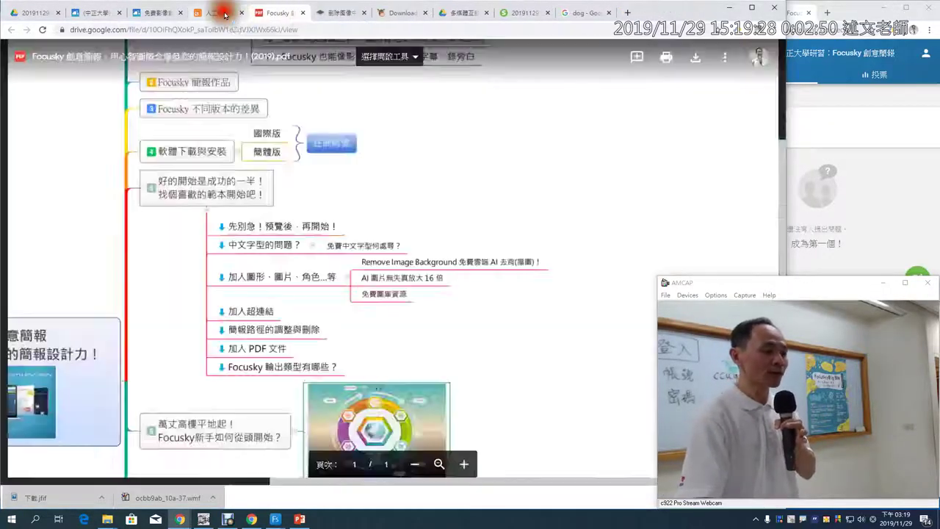
left_click(225, 15)
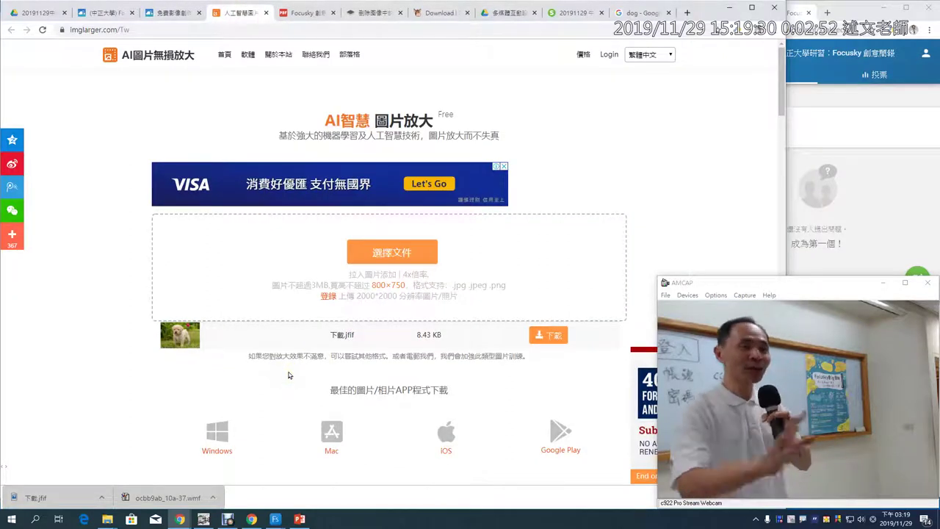